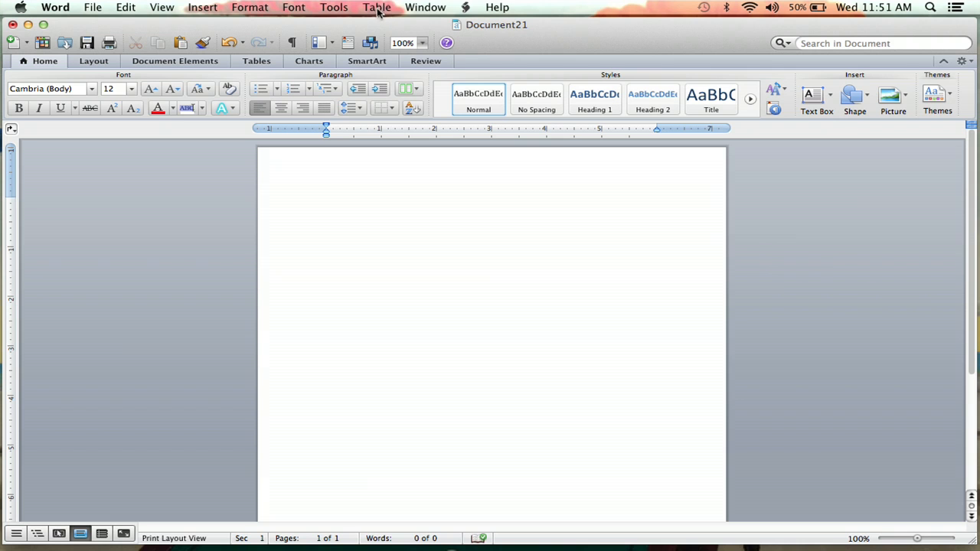
- Bring up the Insert Table dialog from the Table menu, proposing 5 columns and 2 rows
{"action": "left_click", "coordinate": [378, 10]}
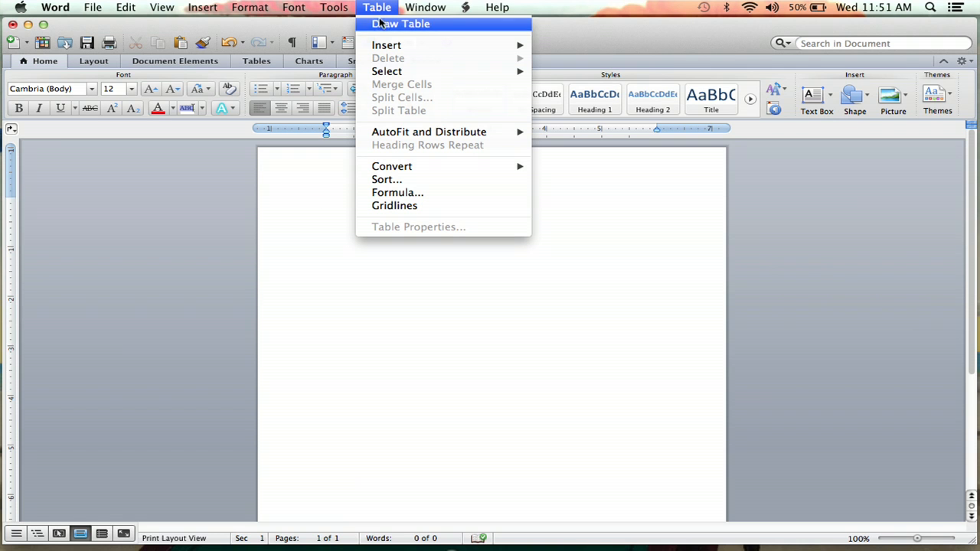
{"action": "mouse_move", "coordinate": [386, 46]}
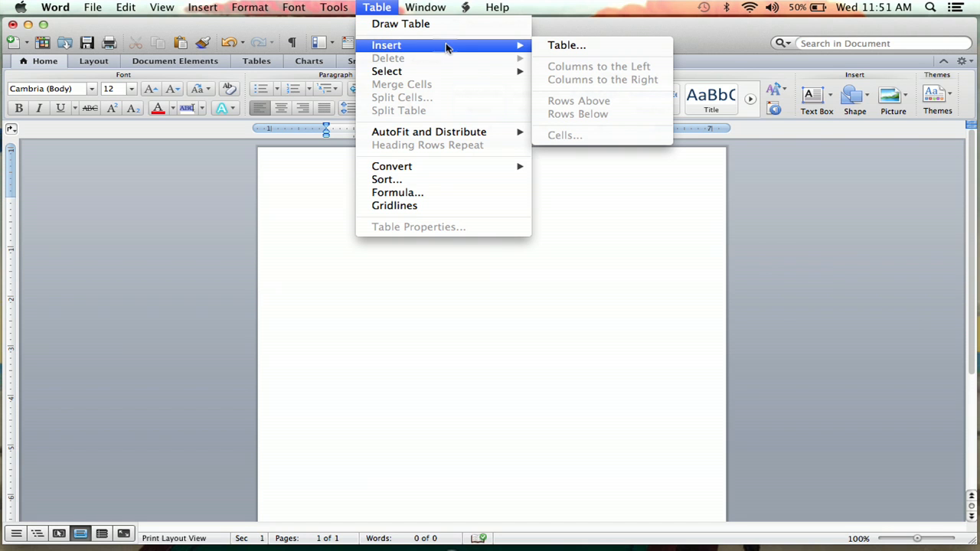
{"action": "left_click", "coordinate": [566, 45]}
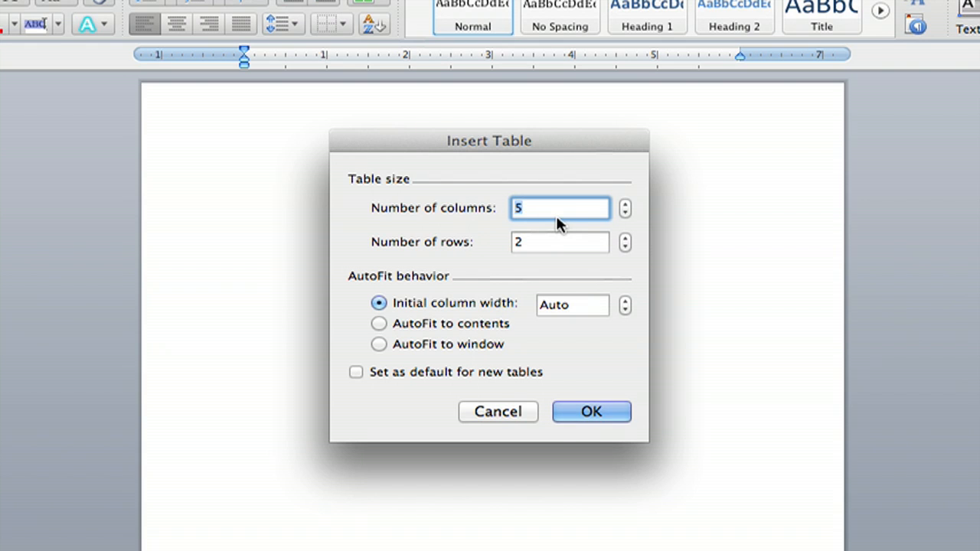
{"action": "type", "text": "2"}
- Create the table with 2 columns and 2 rows
{"action": "left_click", "coordinate": [601, 411]}
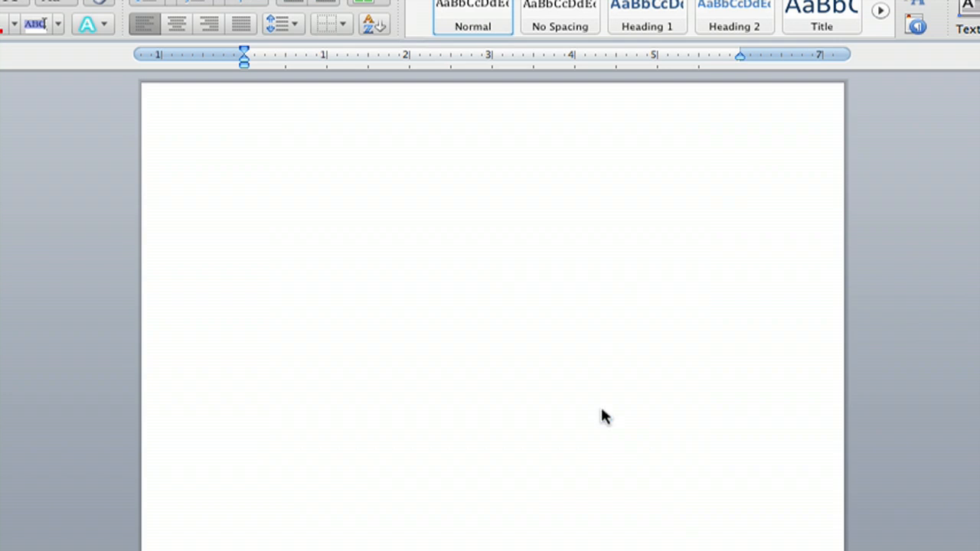
{"action": "mouse_move", "coordinate": [485, 184]}
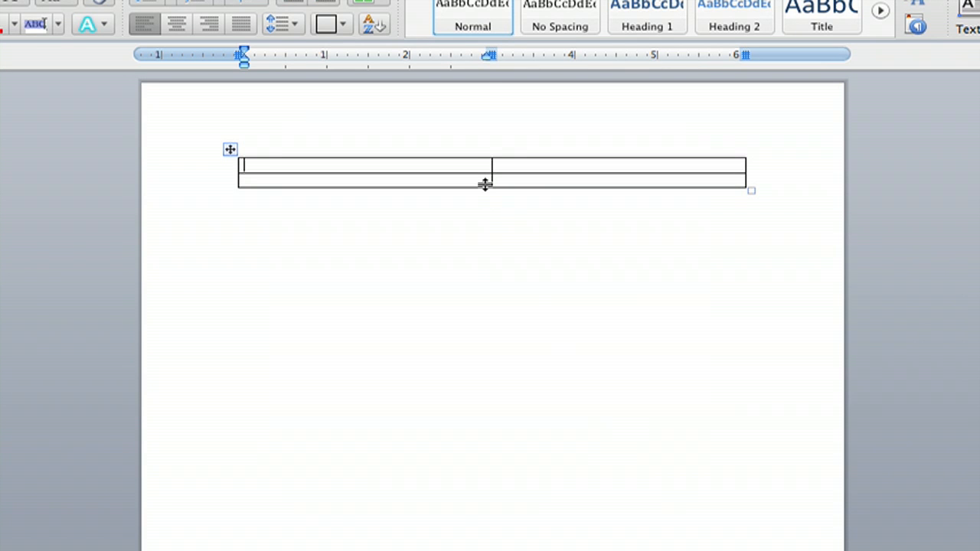
- Make the second row much taller and the header row slightly deeper
{"action": "left_click_drag", "start_coordinate": [484, 184], "coordinate": [493, 398]}
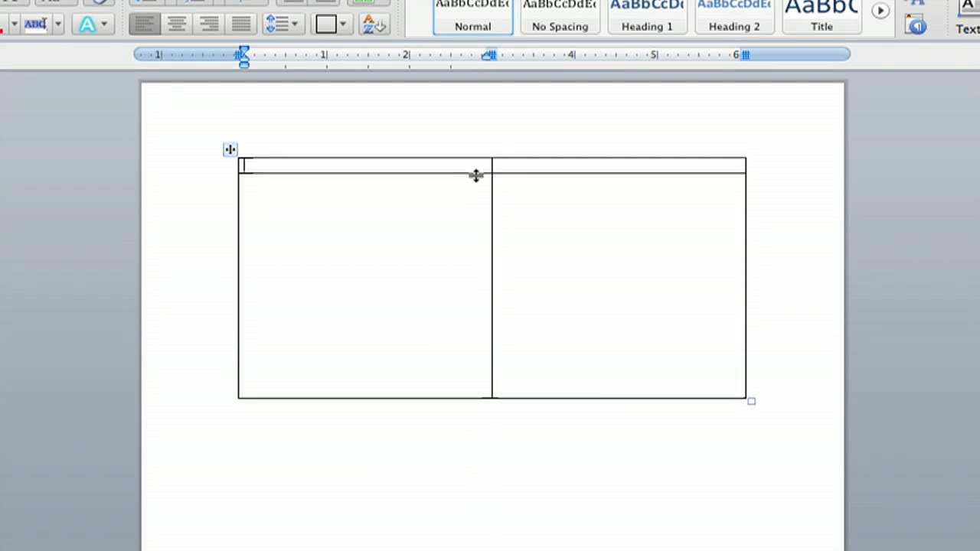
{"action": "left_click_drag", "start_coordinate": [476, 175], "coordinate": [476, 190]}
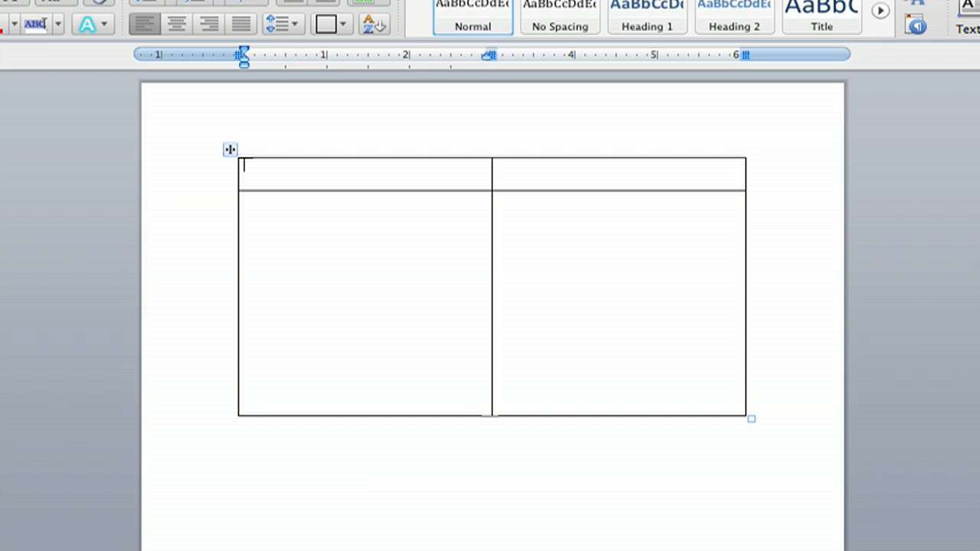
{"action": "type", "text": "Element"}
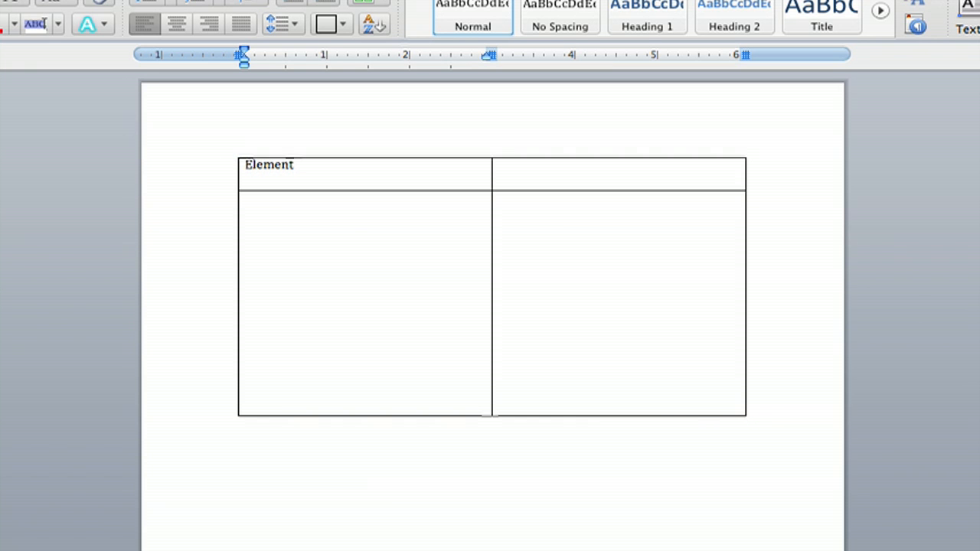
{"action": "type", "text": " 1"}
- Fill the cells with Element 1, Element 2, Comparison 1 and Comparison 2
{"action": "key", "text": "Tab"}
{"action": "type", "text": "Element"}
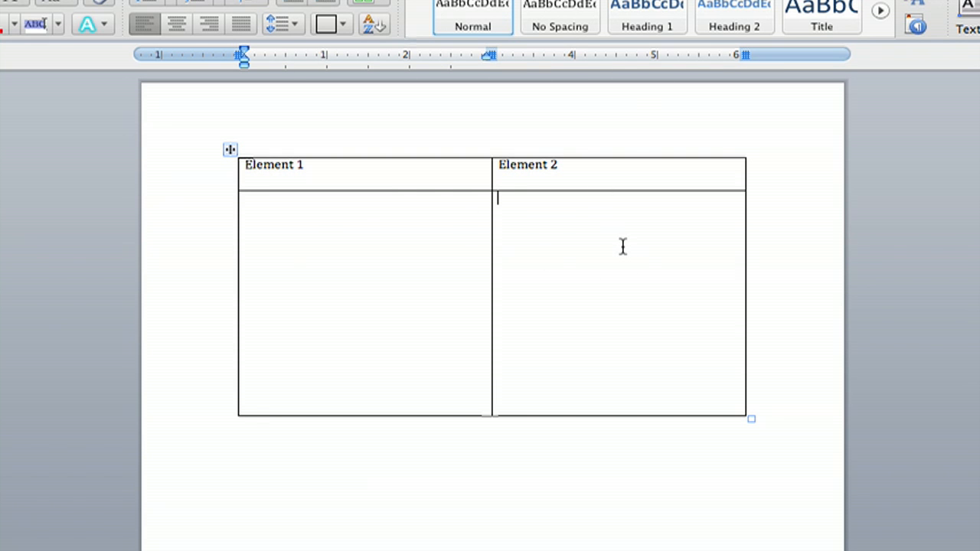
{"action": "type", "text": "compari"}
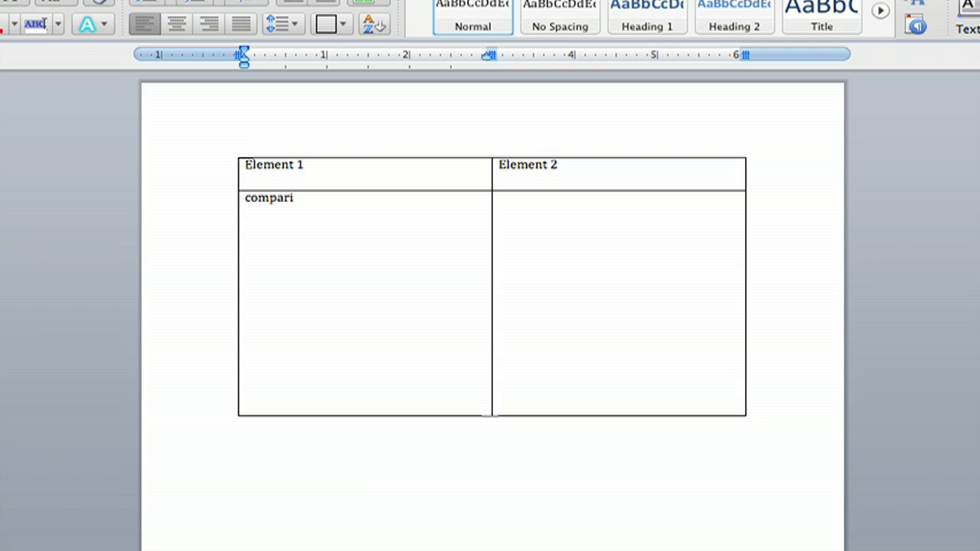
{"action": "type", "text": "son 1"}
{"action": "key", "text": "Tab"}
{"action": "type", "text": "co"}
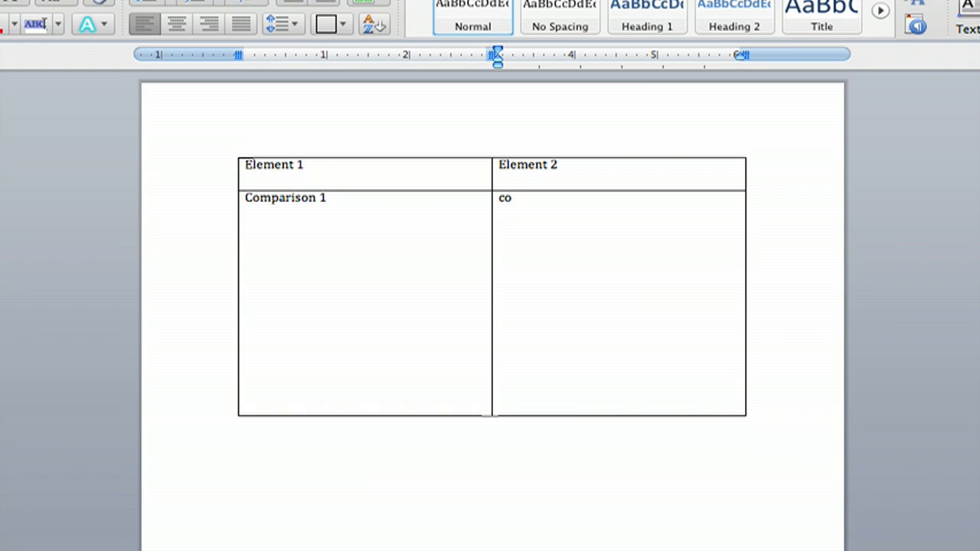
{"action": "type", "text": "mpar"}
{"action": "type", "text": " 2"}
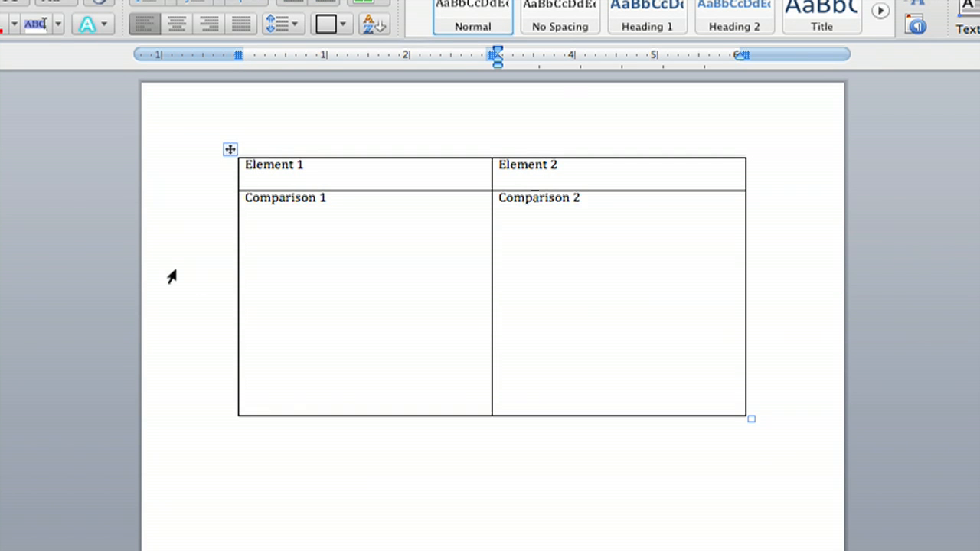